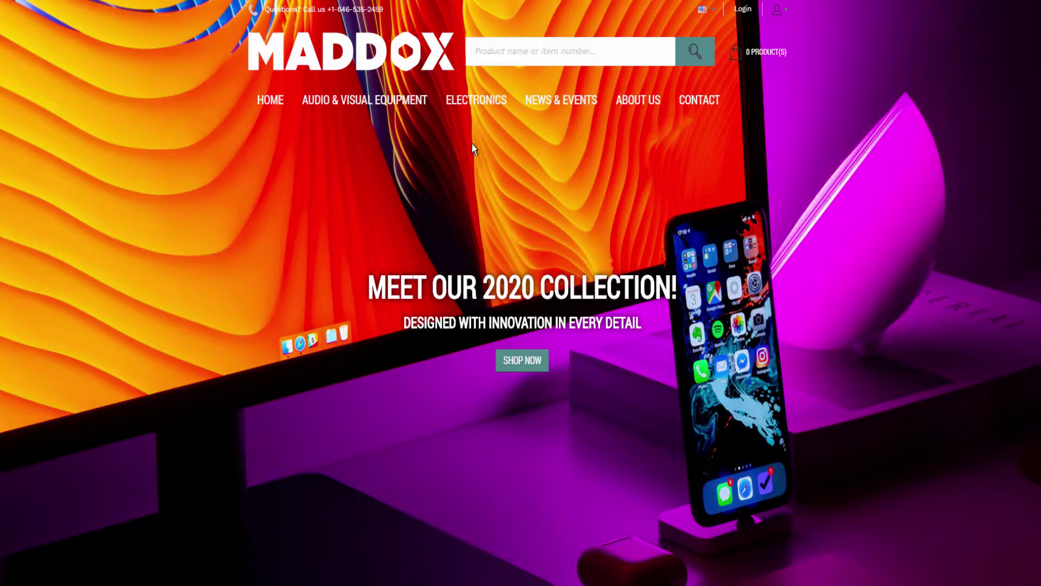
- Open the HP ProBook 4540s product under Notebooks and view its attached PDF documents
mouse_move(476, 99)
left_click(477, 165)
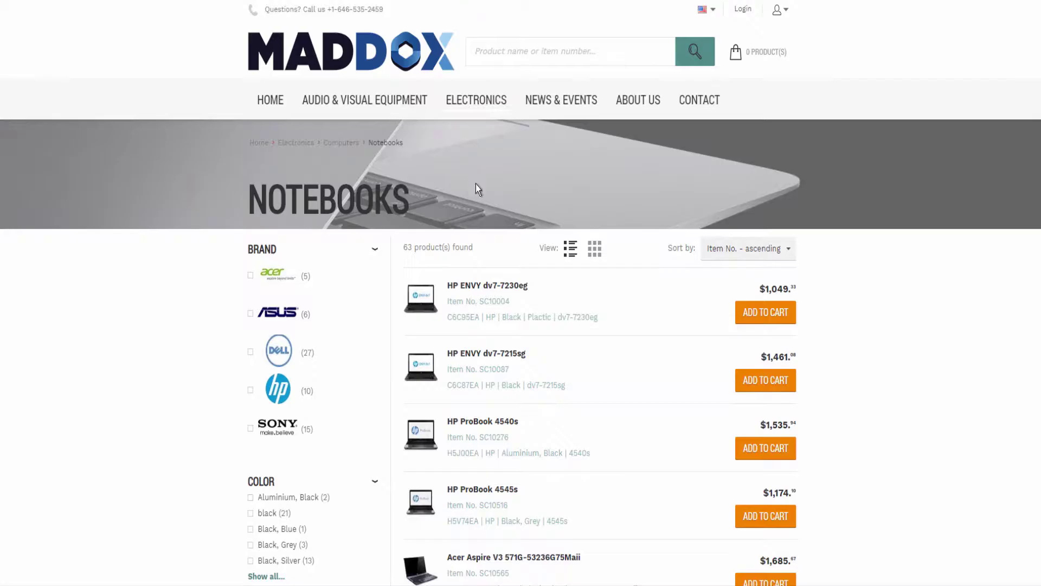
left_click(463, 422)
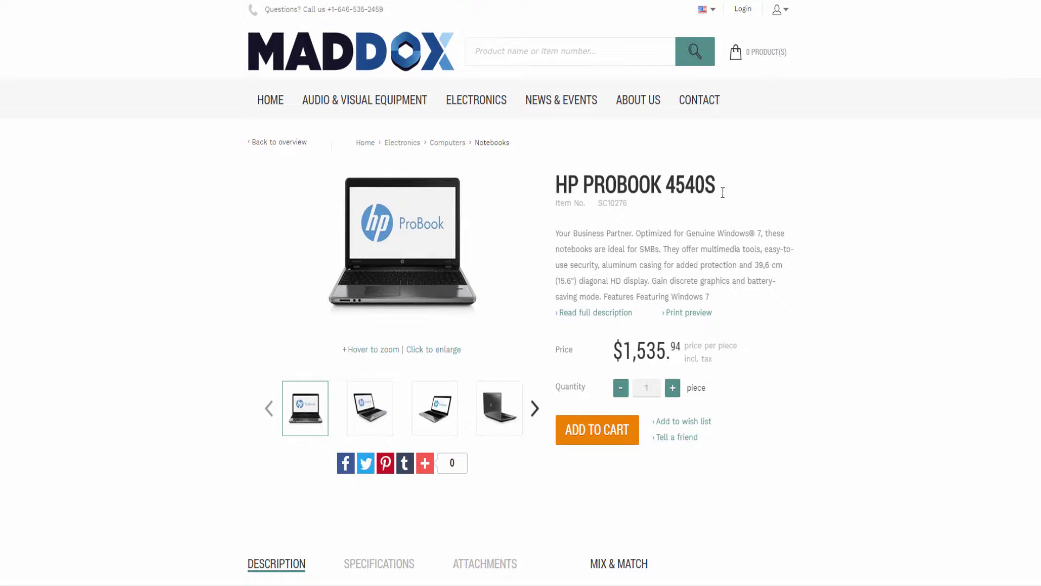
scroll(515, 449, "down", 3)
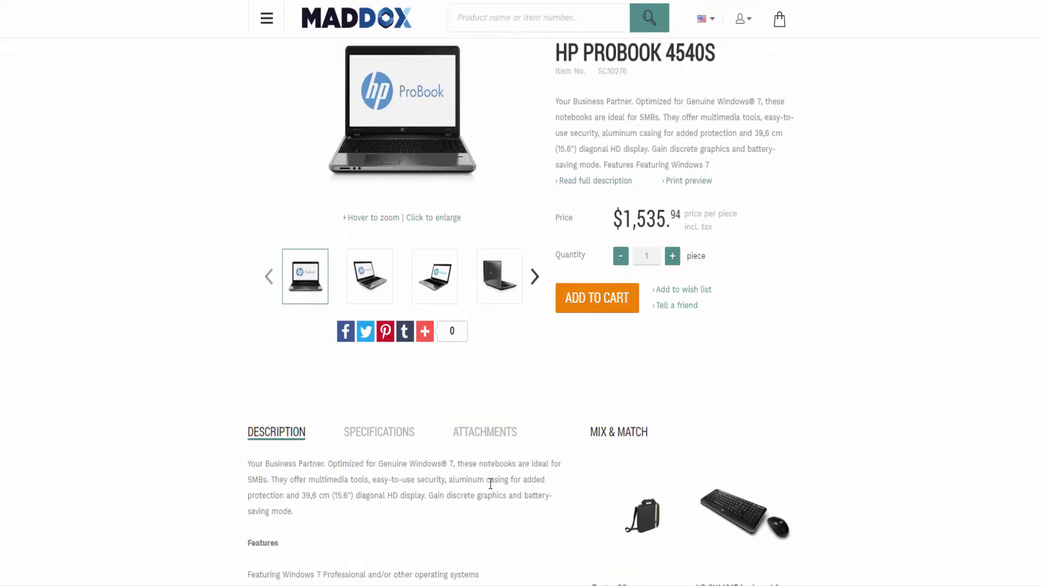
left_click(490, 439)
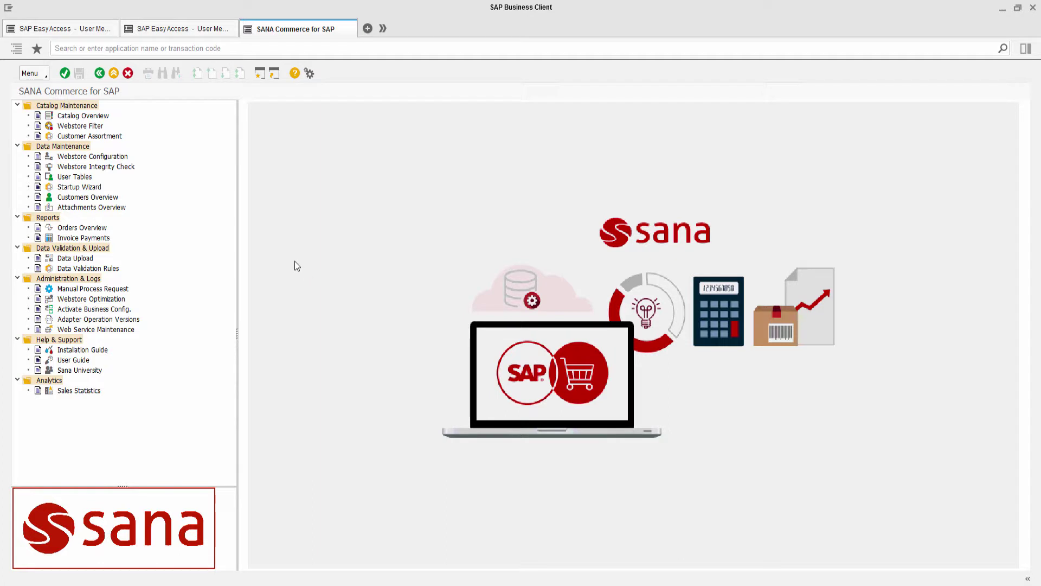
mouse_move(61, 29)
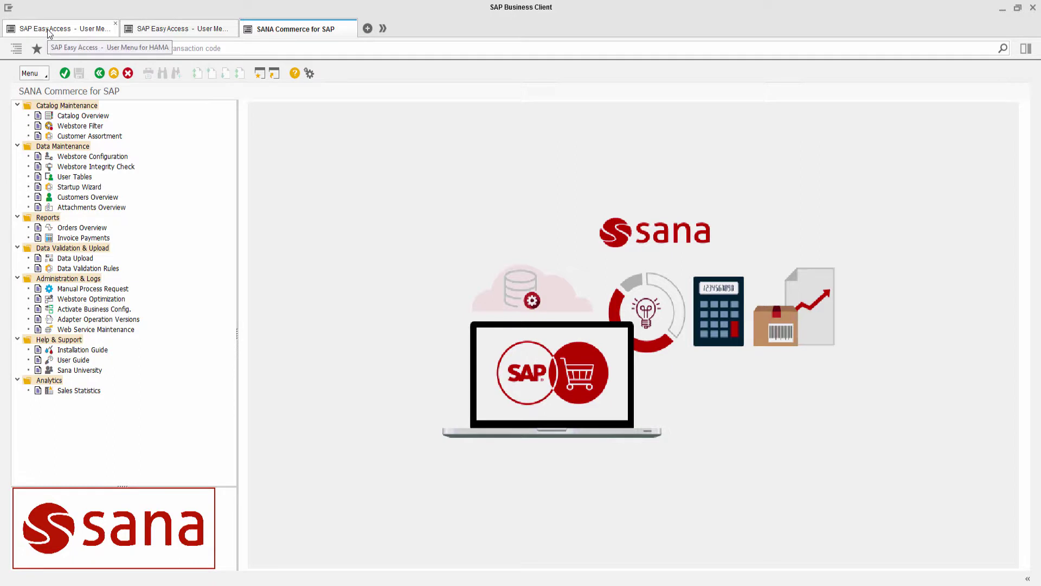
- Open user HAMA in su01 change mode and select the SD_SWU_ACTIVE parameter
left_click(49, 33)
left_click(79, 48)
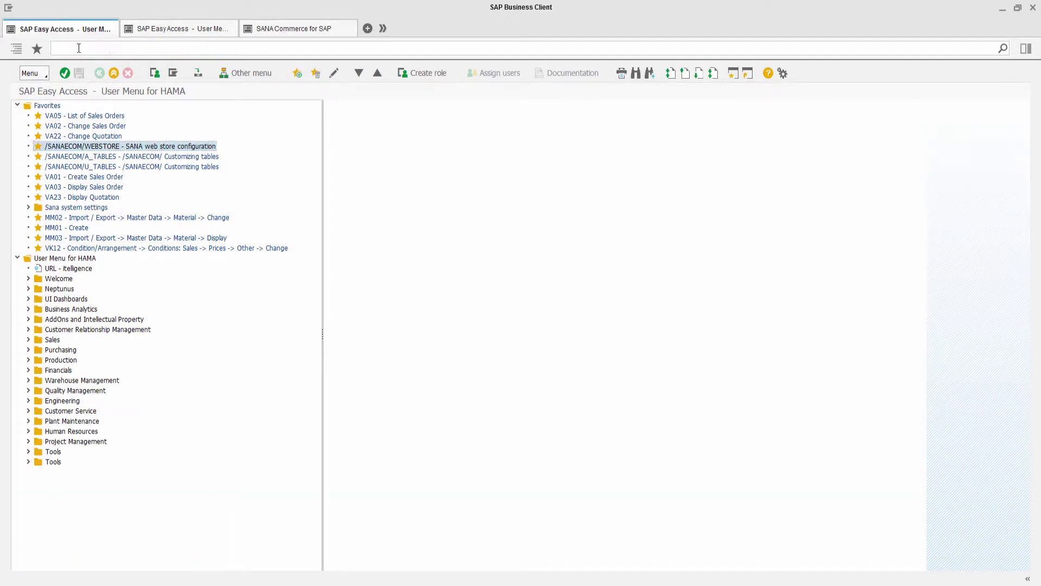
type("su01")
key("Return")
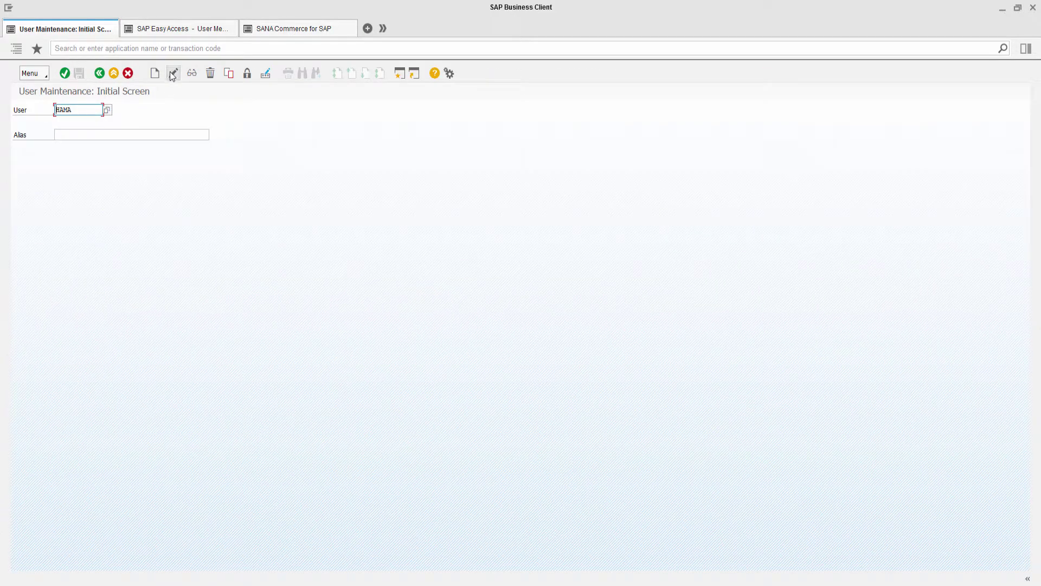
left_click(172, 72)
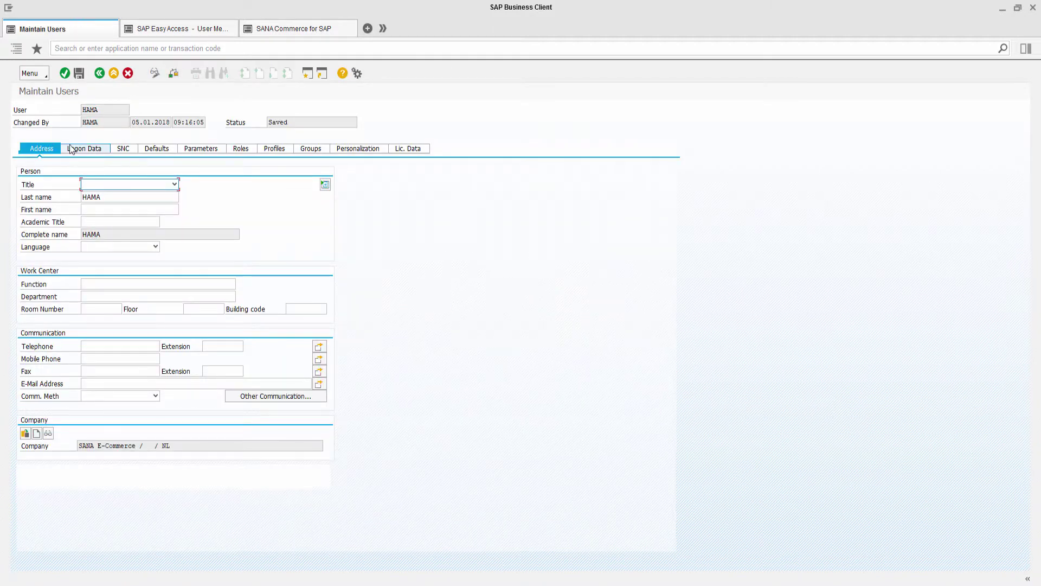
left_click(183, 149)
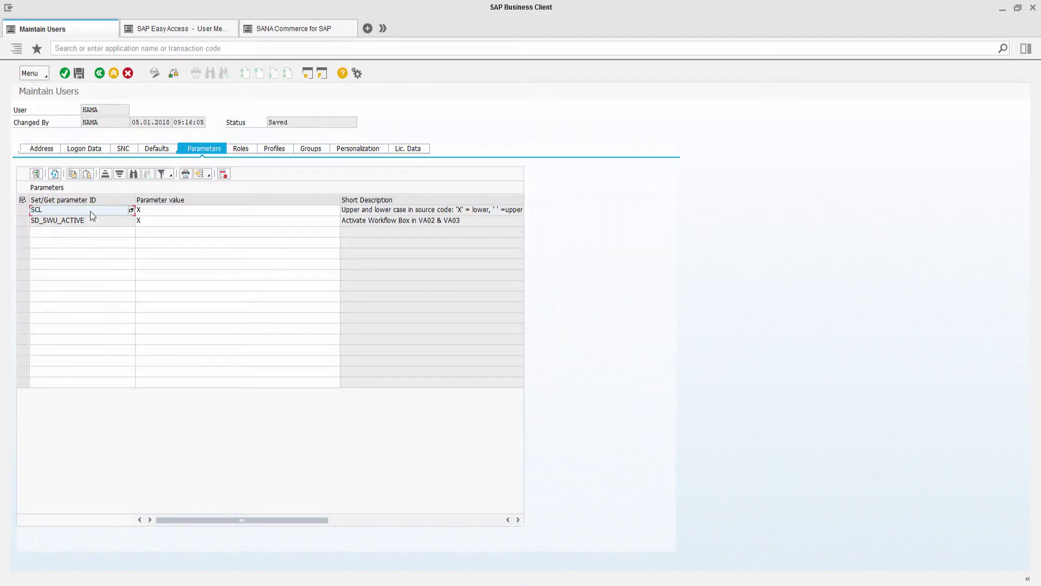
left_click(23, 220)
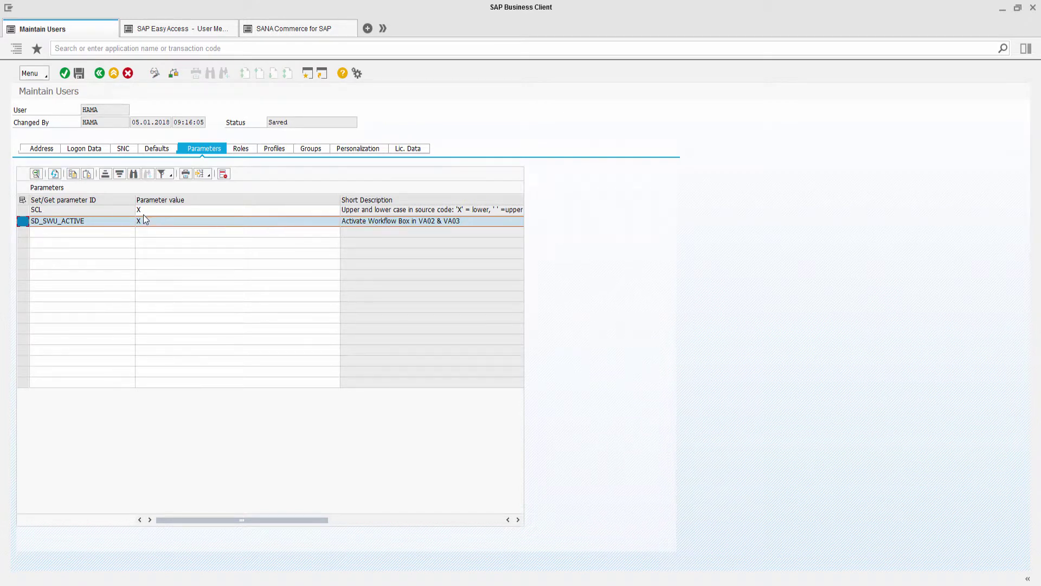
- Open material SC10276 in mm02 on the Basic data 1 view
left_click(140, 30)
left_click(135, 48)
type("mm02")
key("Return")
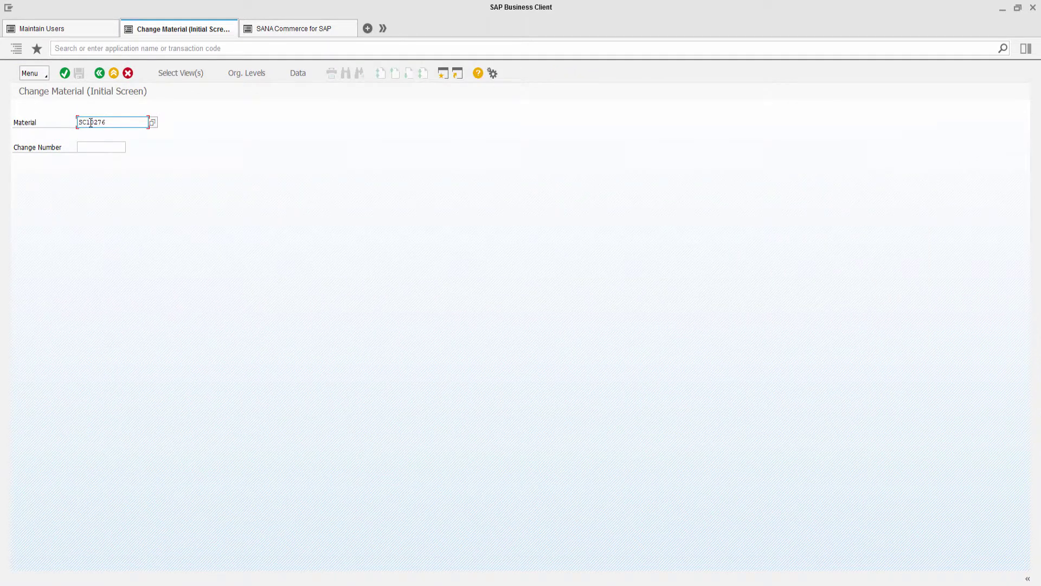
key("Return")
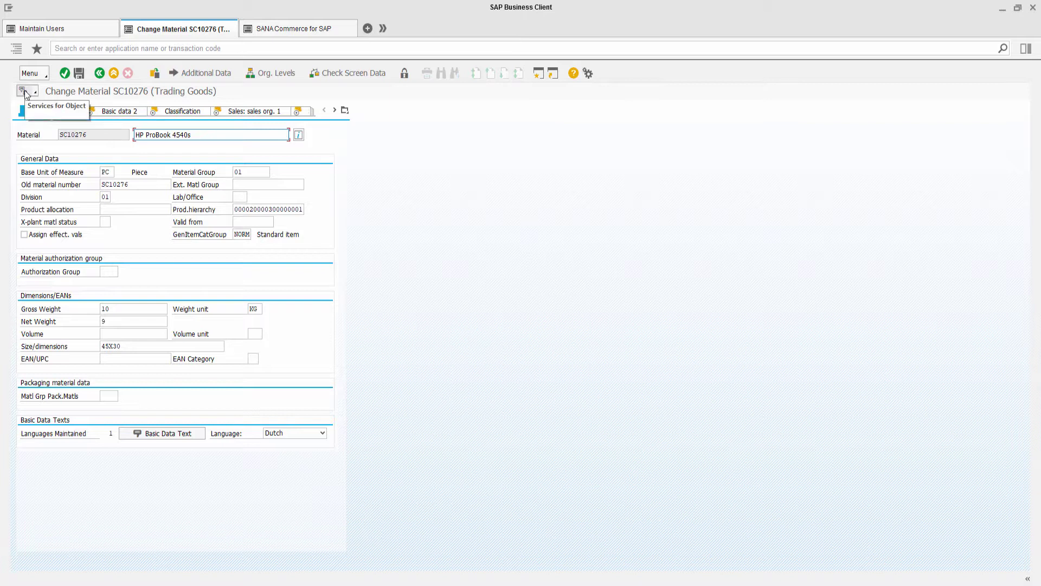
- Attach Installation_Guide.pdf to material SC10276 via Services for Object, allowing the file access
left_click(25, 92)
mouse_move(57, 105)
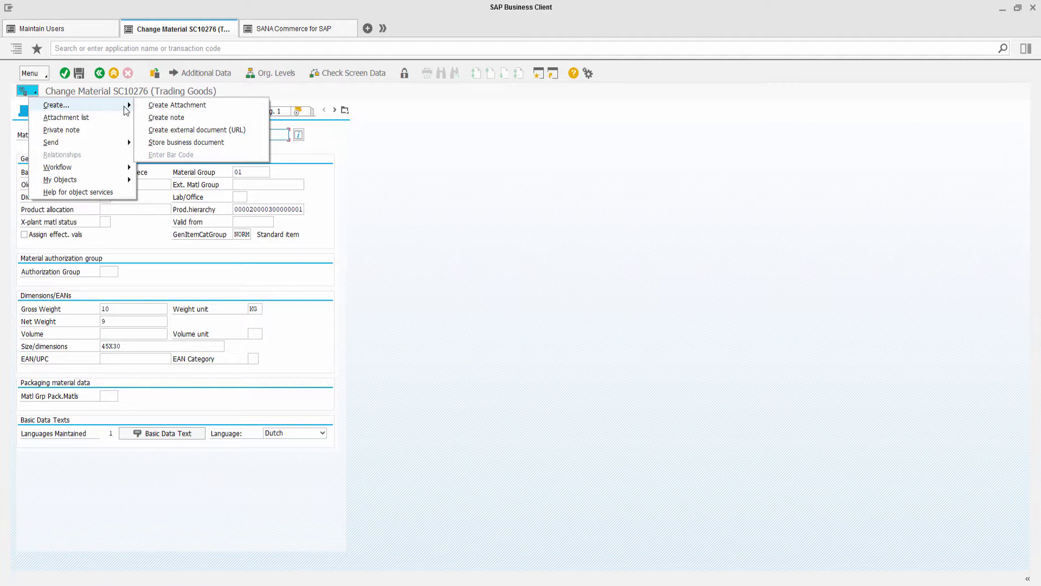
left_click(160, 107)
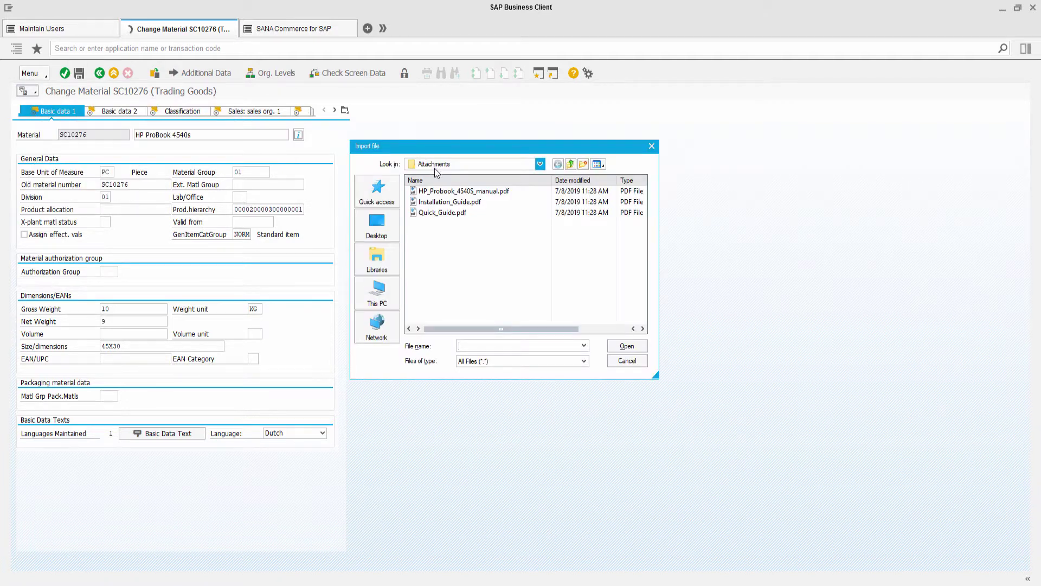
left_click(445, 201)
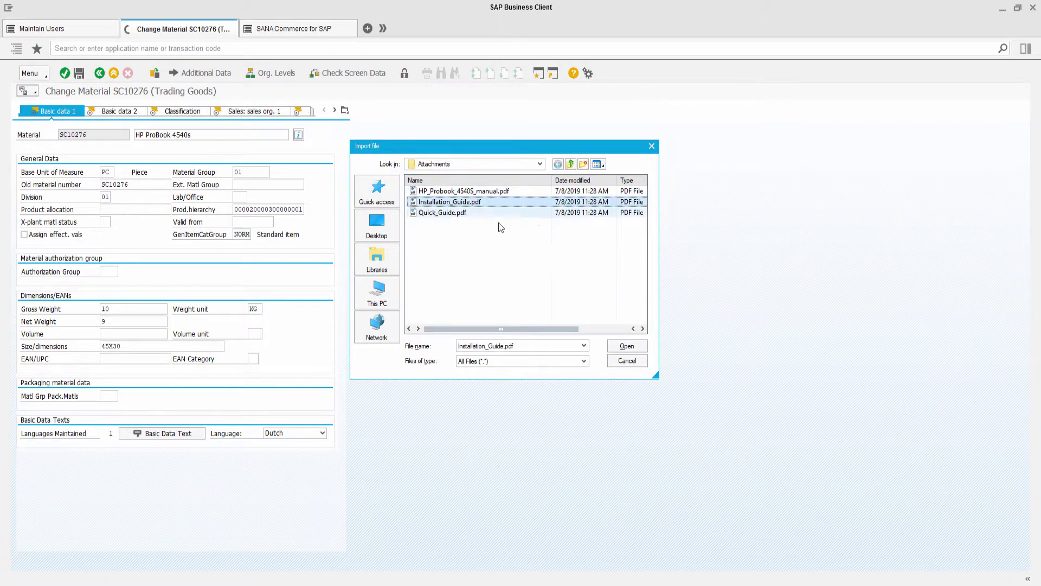
left_click(627, 345)
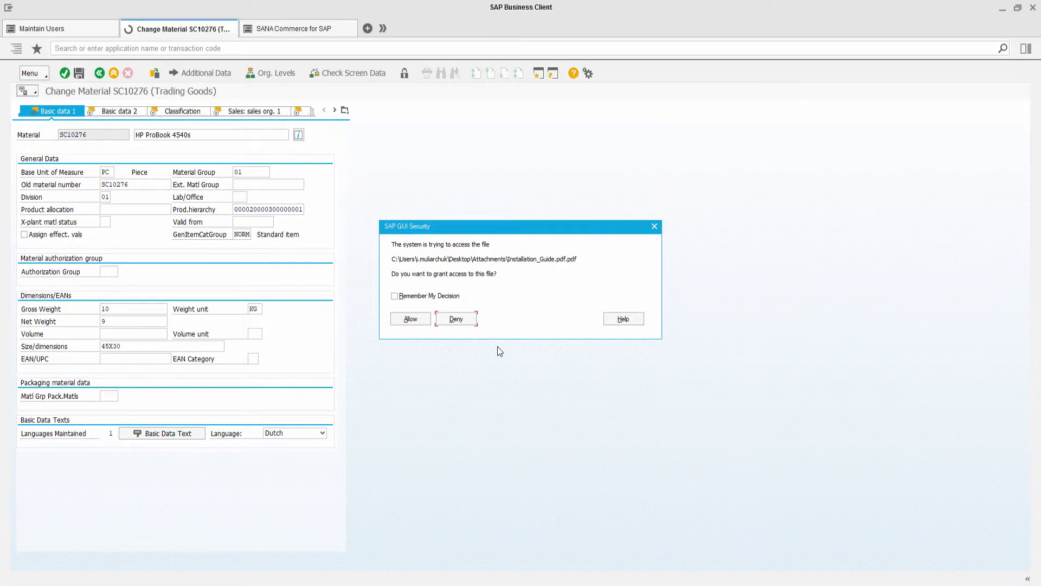
left_click(414, 319)
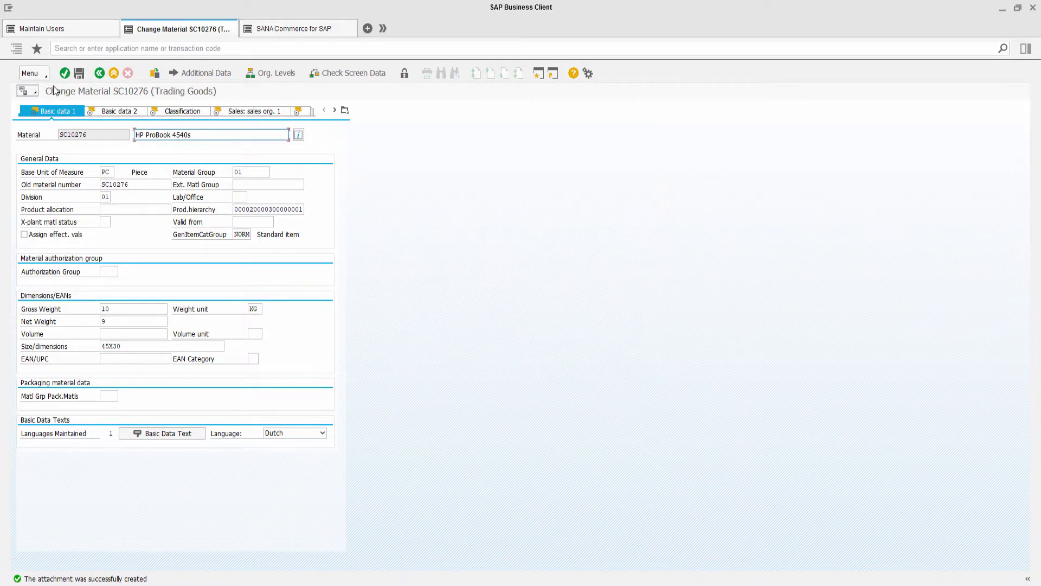
- Show SC10276's attachment list and select the HP_Probook_4540S_manual.pdf entry
left_click(35, 91)
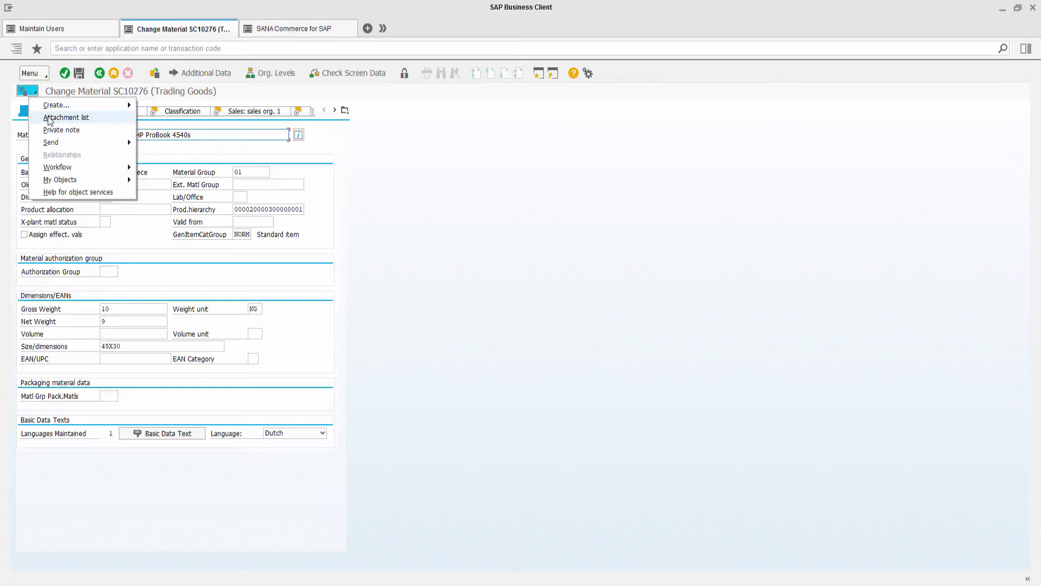
left_click(50, 118)
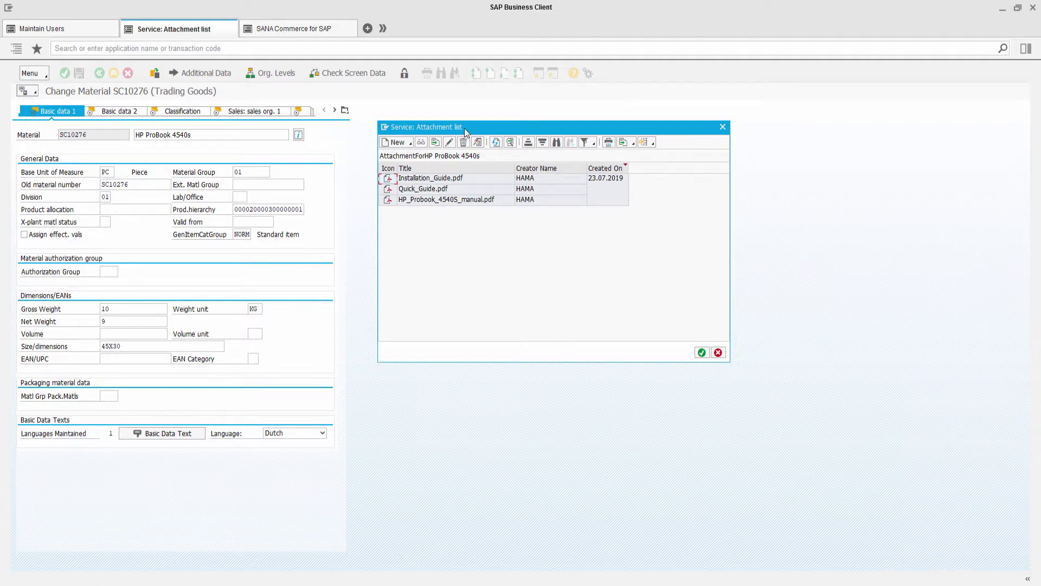
left_click(402, 142)
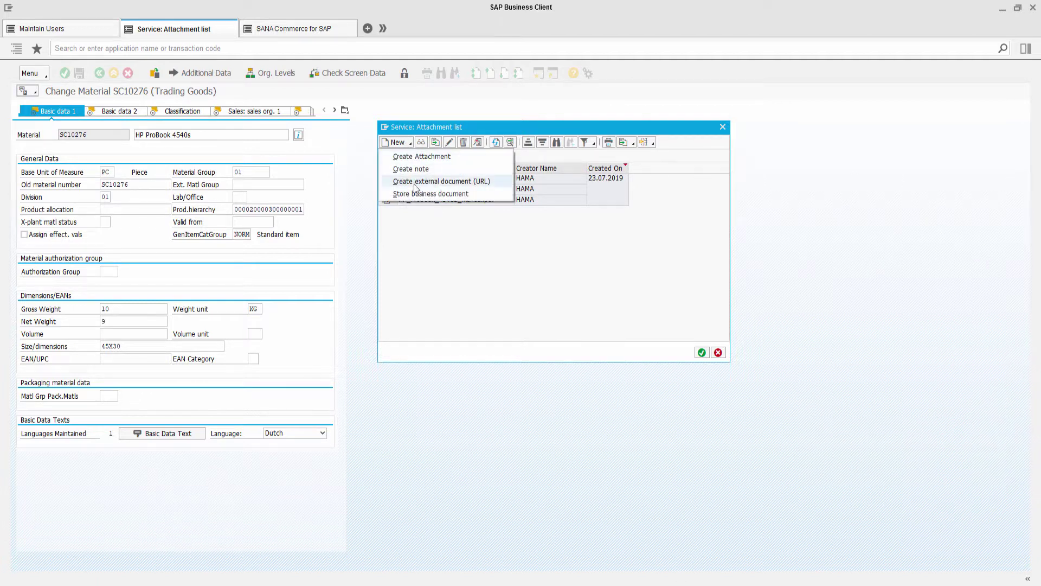
left_click(416, 218)
left_click(402, 200)
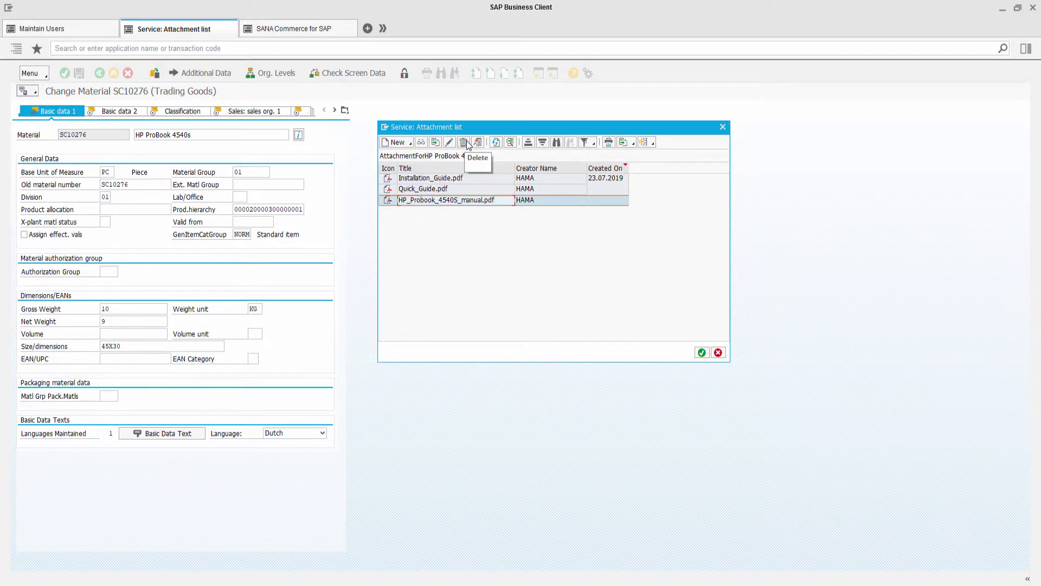
- Open the Sana Attachments Overview with webstore SanaStore and material type HAWA
left_click(302, 31)
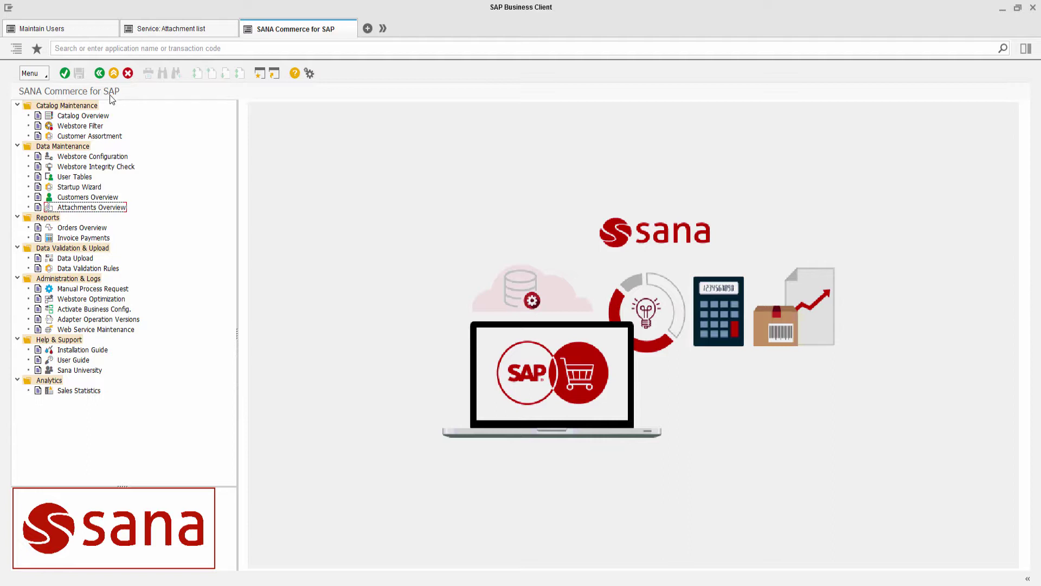
double_click(114, 207)
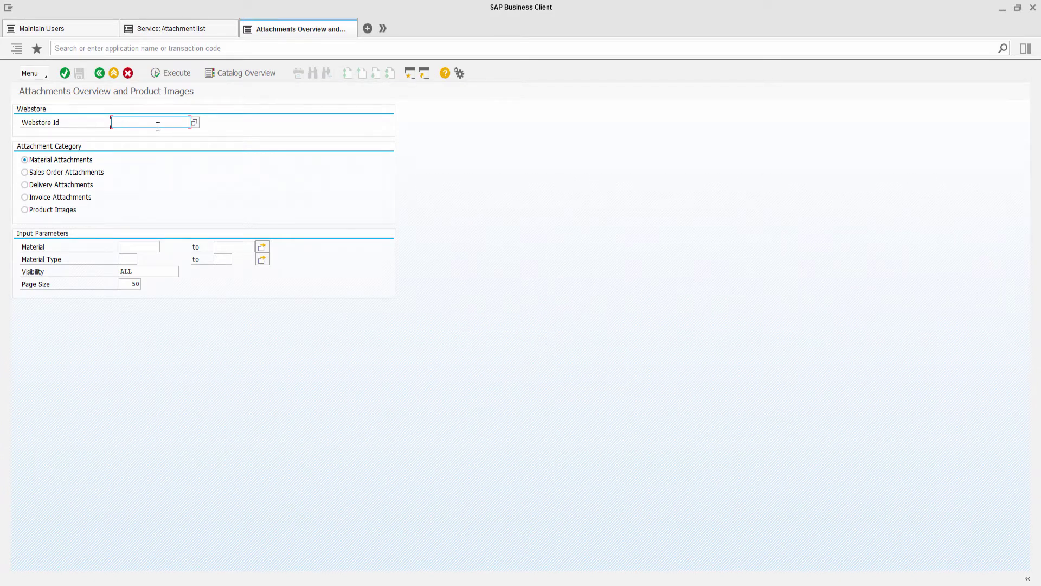
left_click(194, 122)
double_click(166, 186)
left_click(124, 260)
left_click(140, 259)
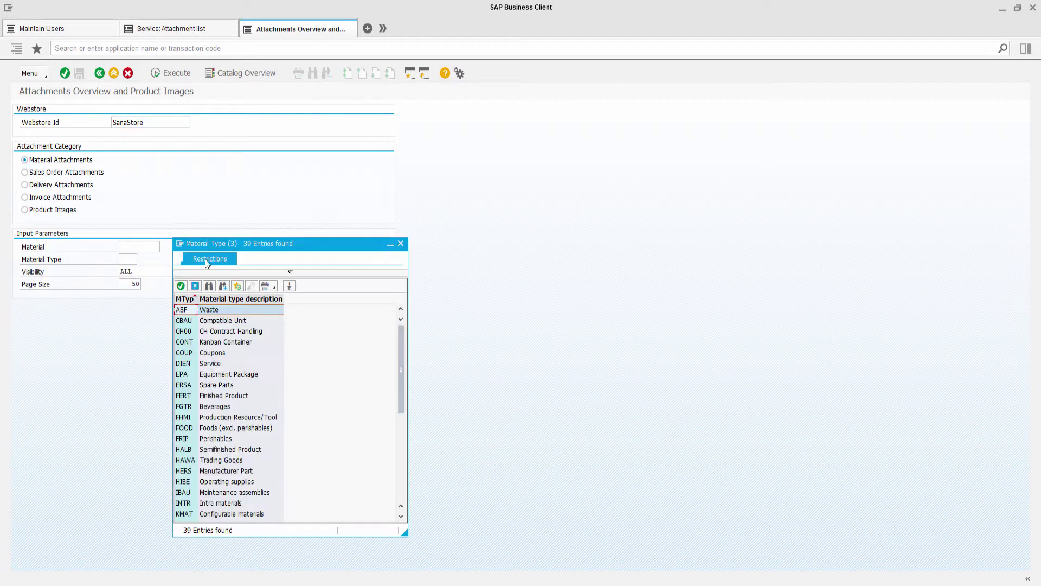
double_click(194, 460)
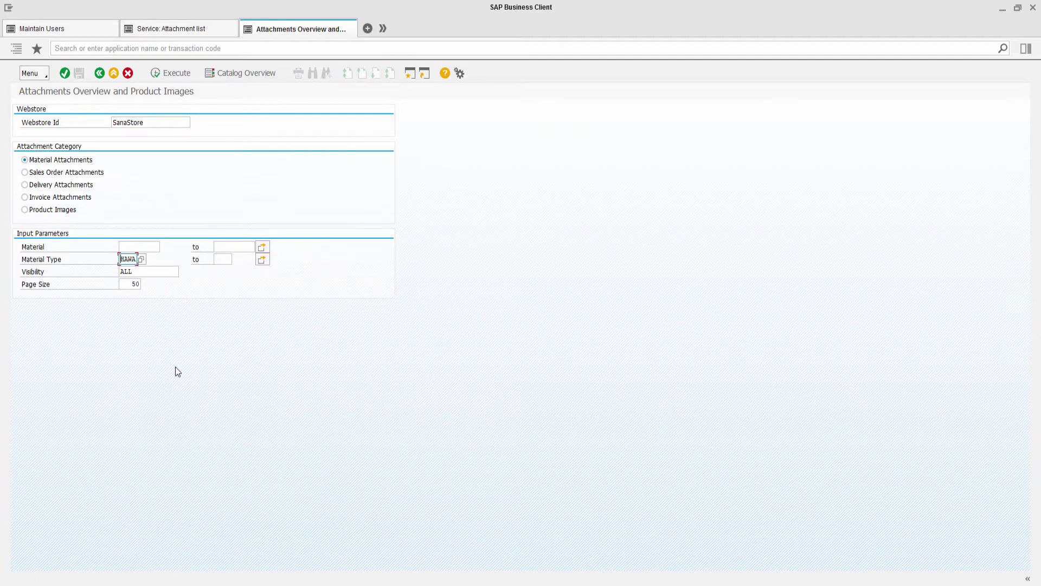
- Run the overview and tick Visibility for SC10276's HP_Probook_4540S_manual.pdf and Quick_Guide rows
left_click(168, 74)
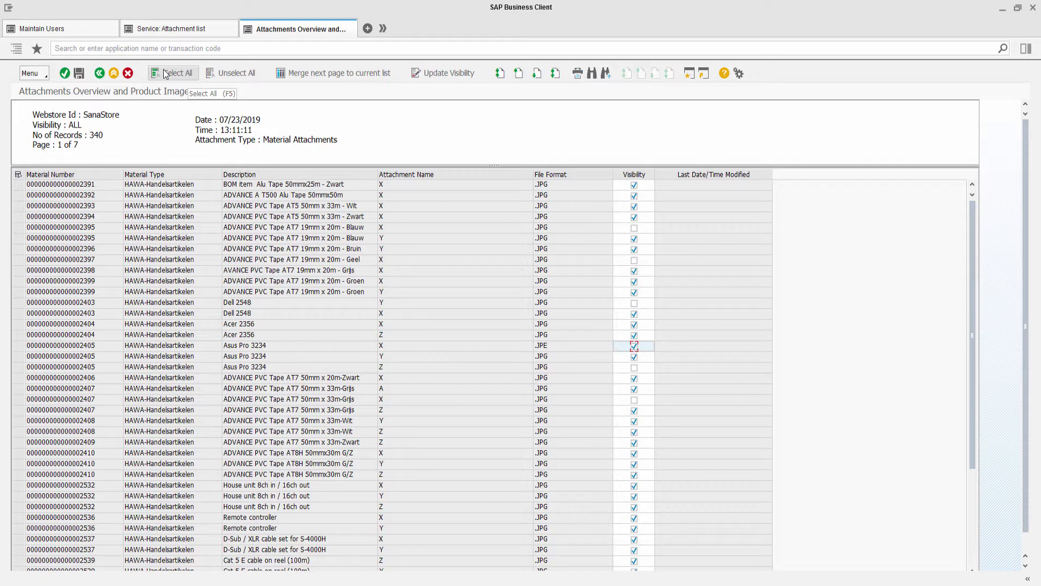
left_click(538, 75)
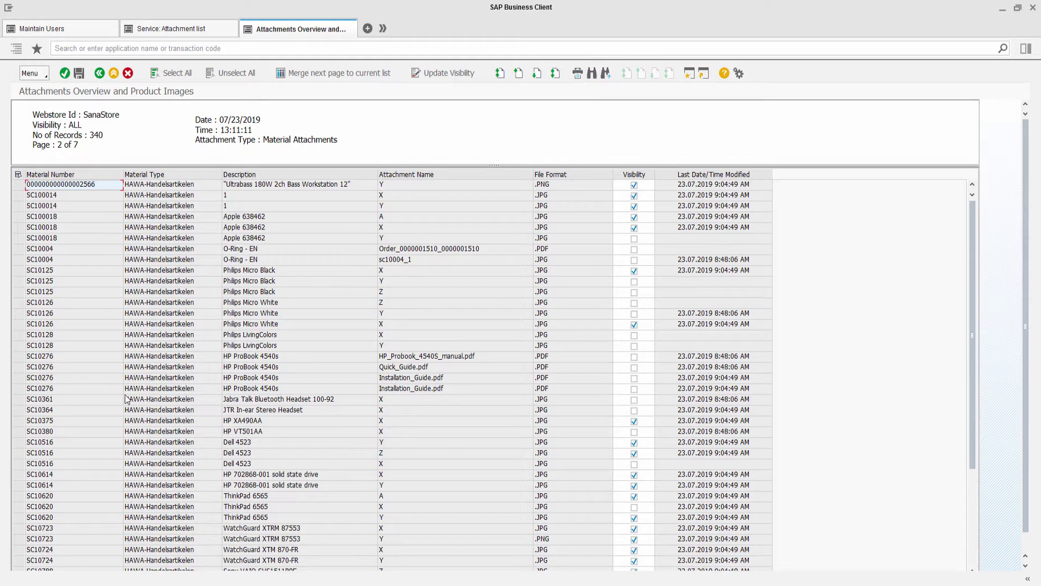
left_click_drag(18, 356, 19, 379)
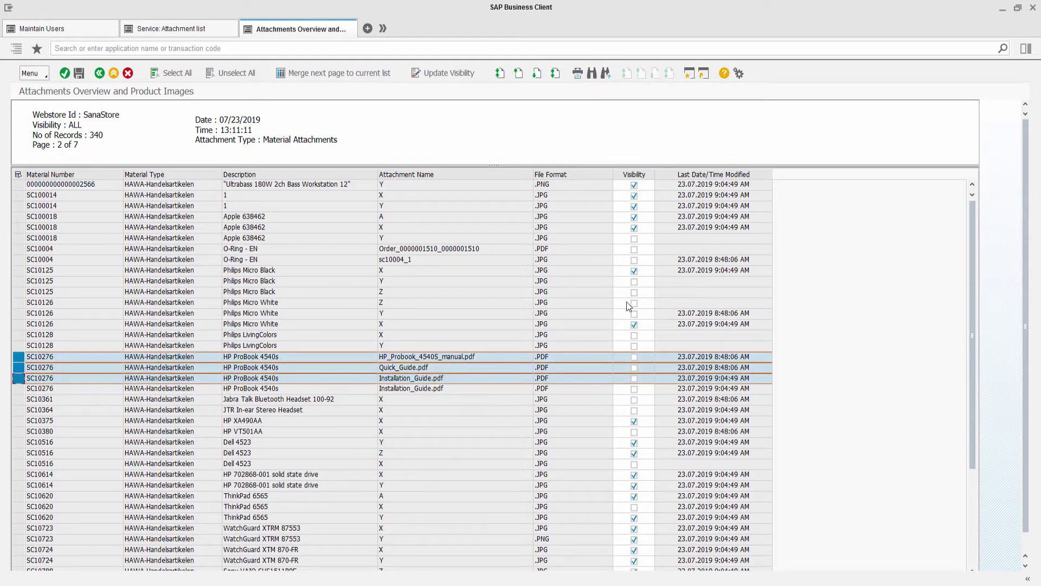
left_click(634, 360)
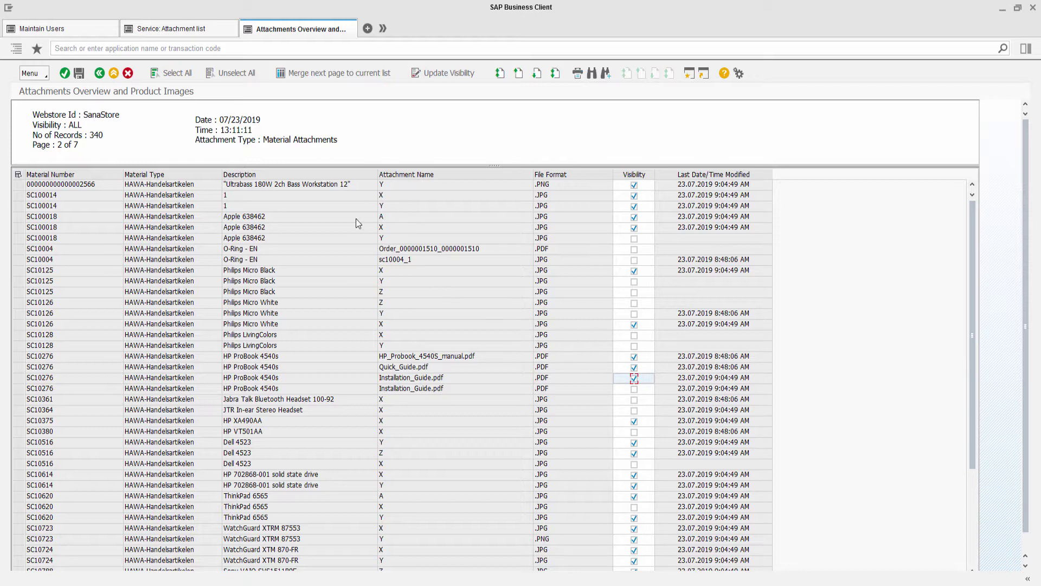
left_click(246, 73)
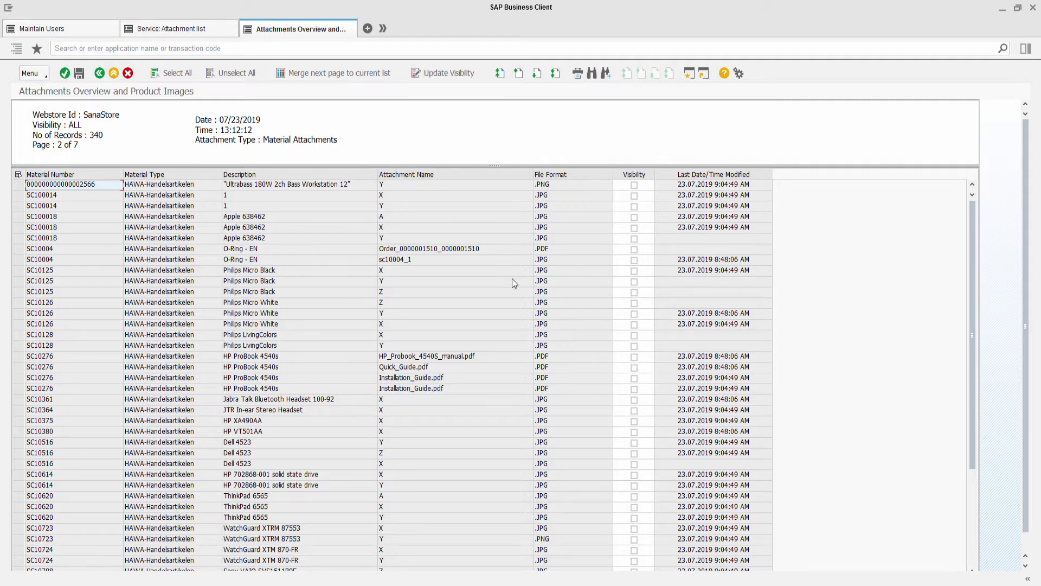
left_click(634, 356)
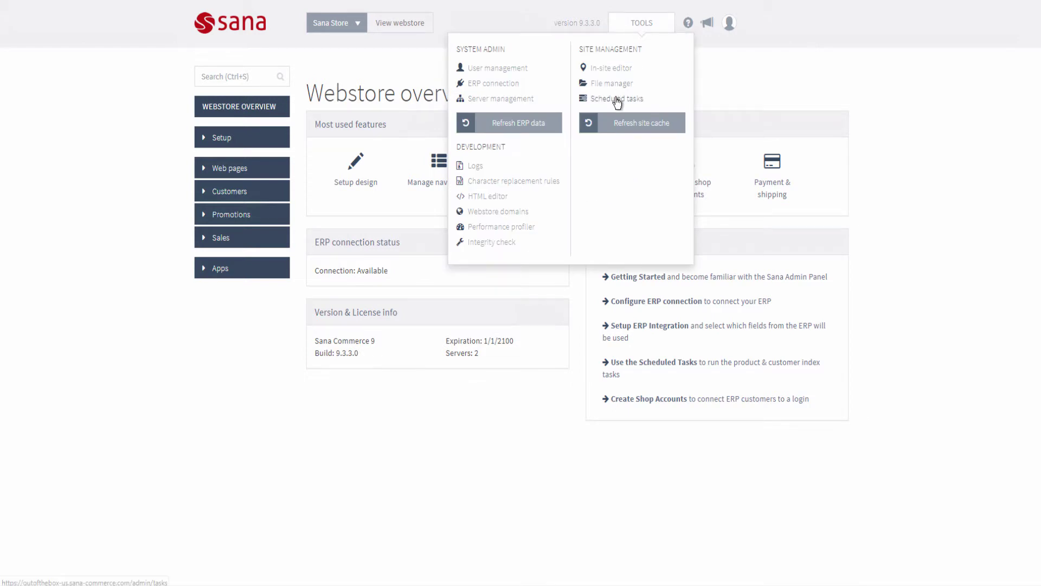
- Open the Scheduled tasks page in Sana Admin
left_click(617, 100)
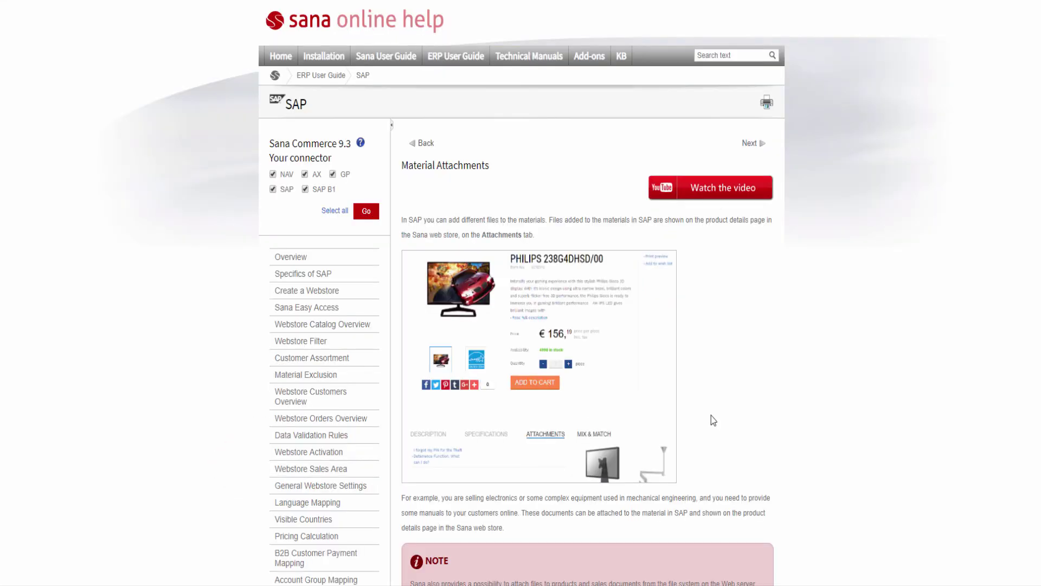
- Scroll the Material Attachments help article to 'Add an attachment to a material in SAP'
scroll(704, 385, "down", 3)
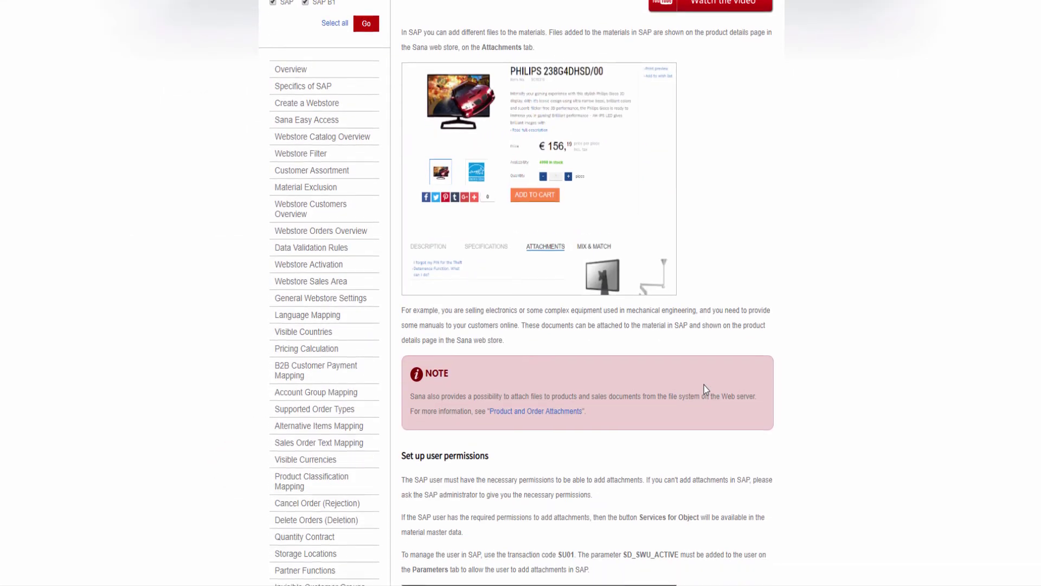
scroll(704, 385, "down", 3)
scroll(704, 385, "down", 3)
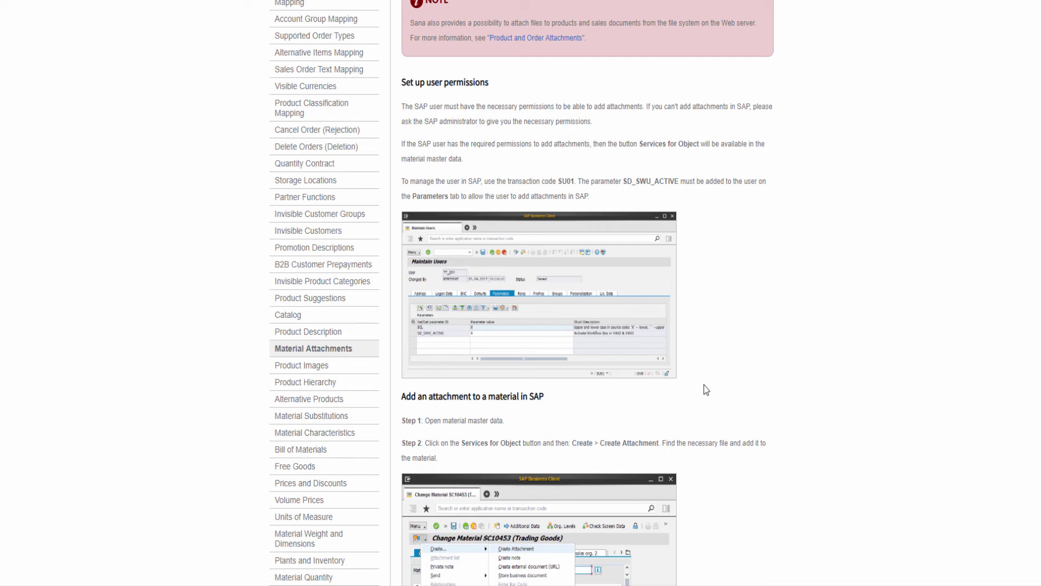